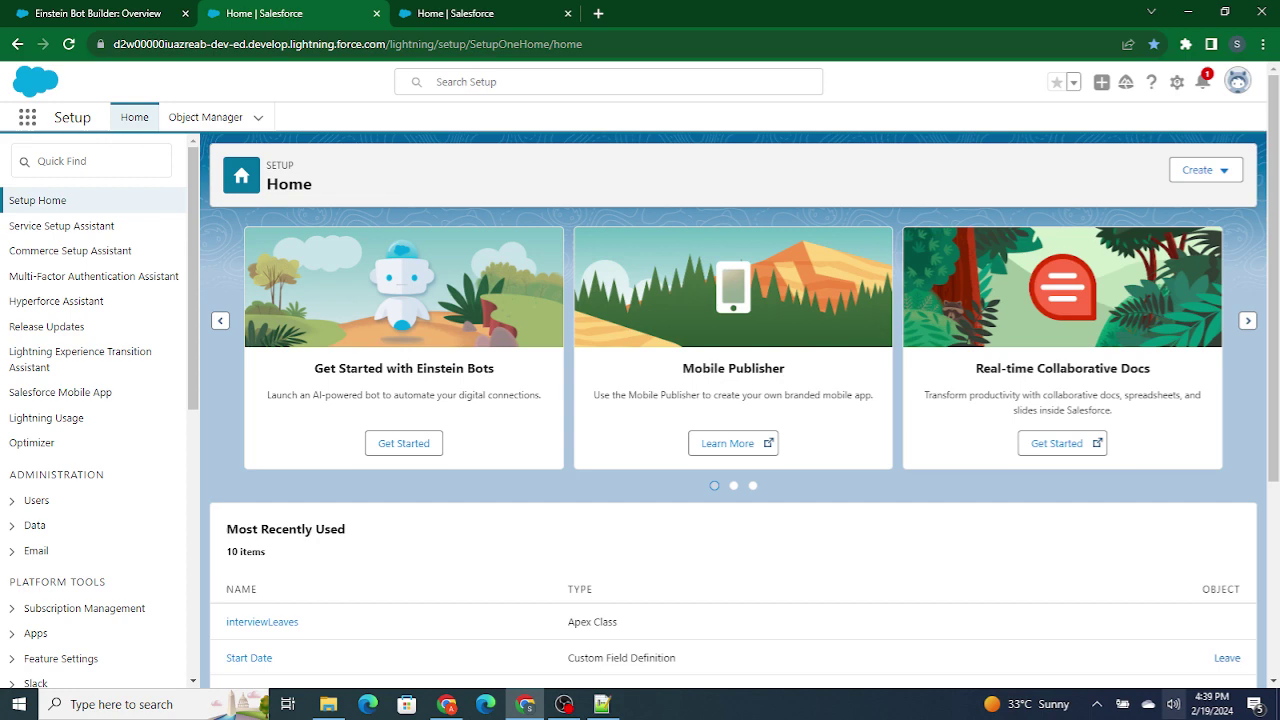
- In Notepad++, write the heading 'Einstein bot' followed by blank lines
left_click(601, 704)
type("E")
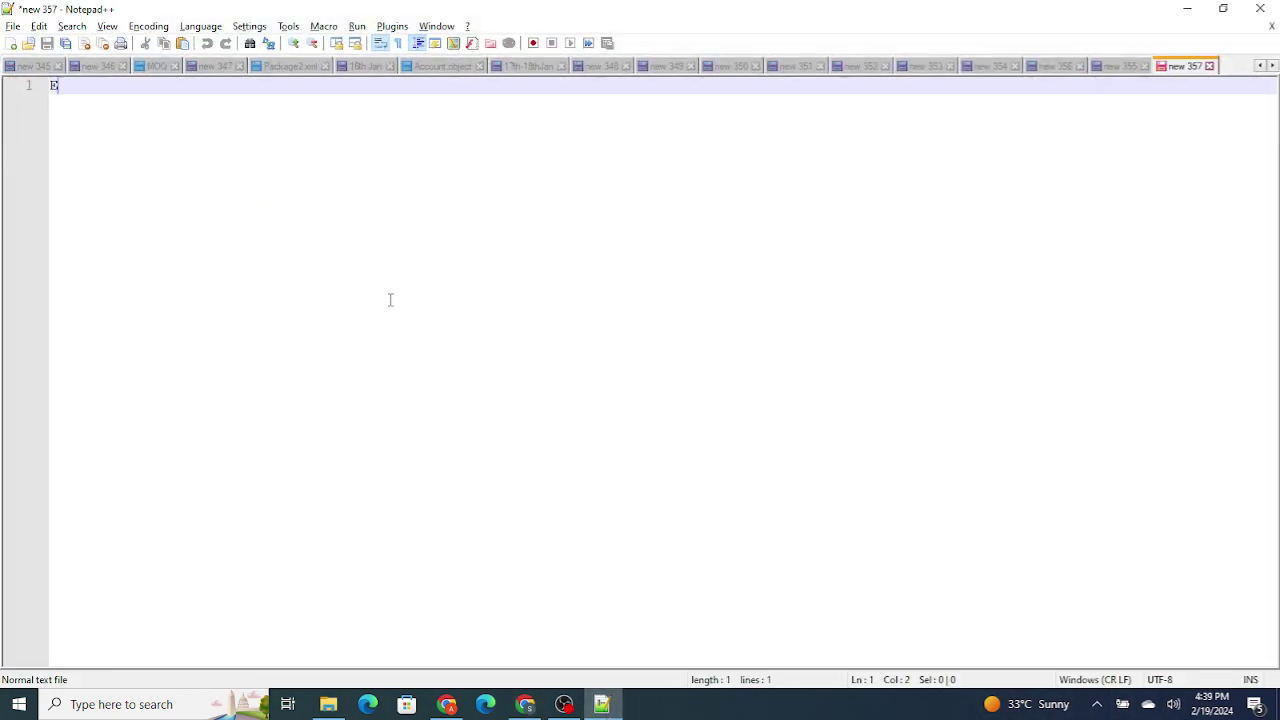
type("instein bot")
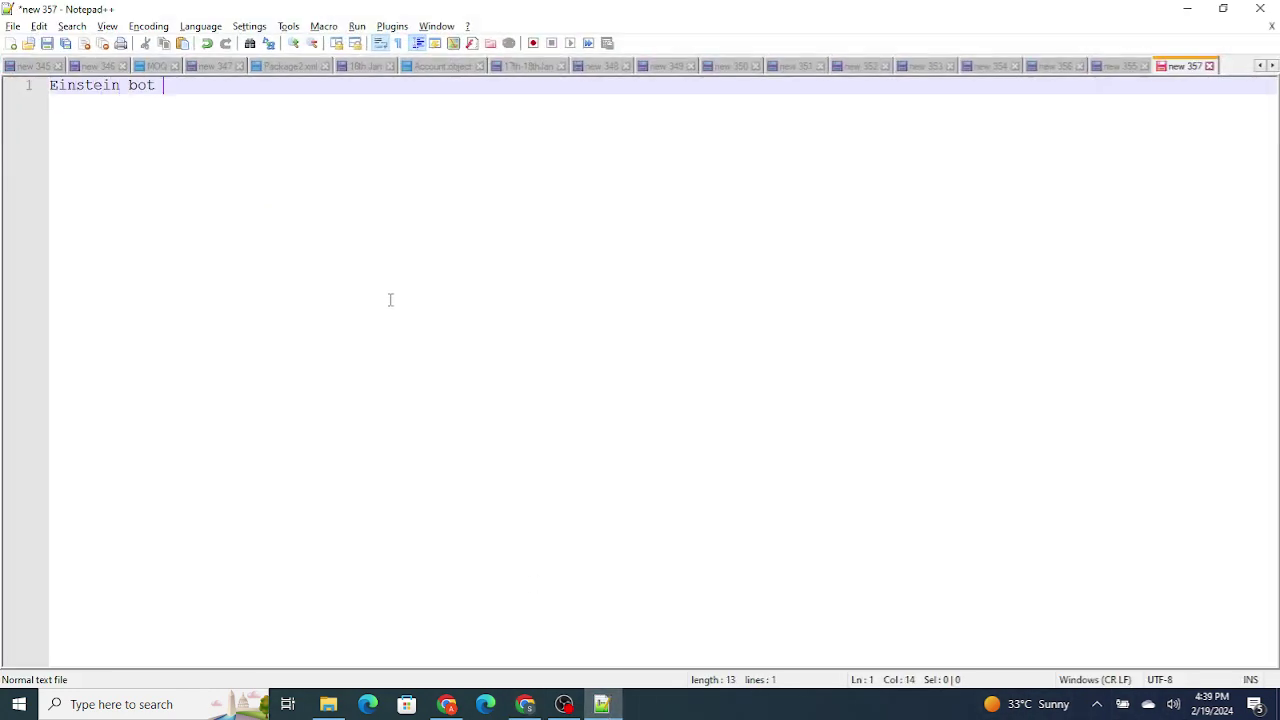
key("Return")
key("Return")
key("Return")
key("Return")
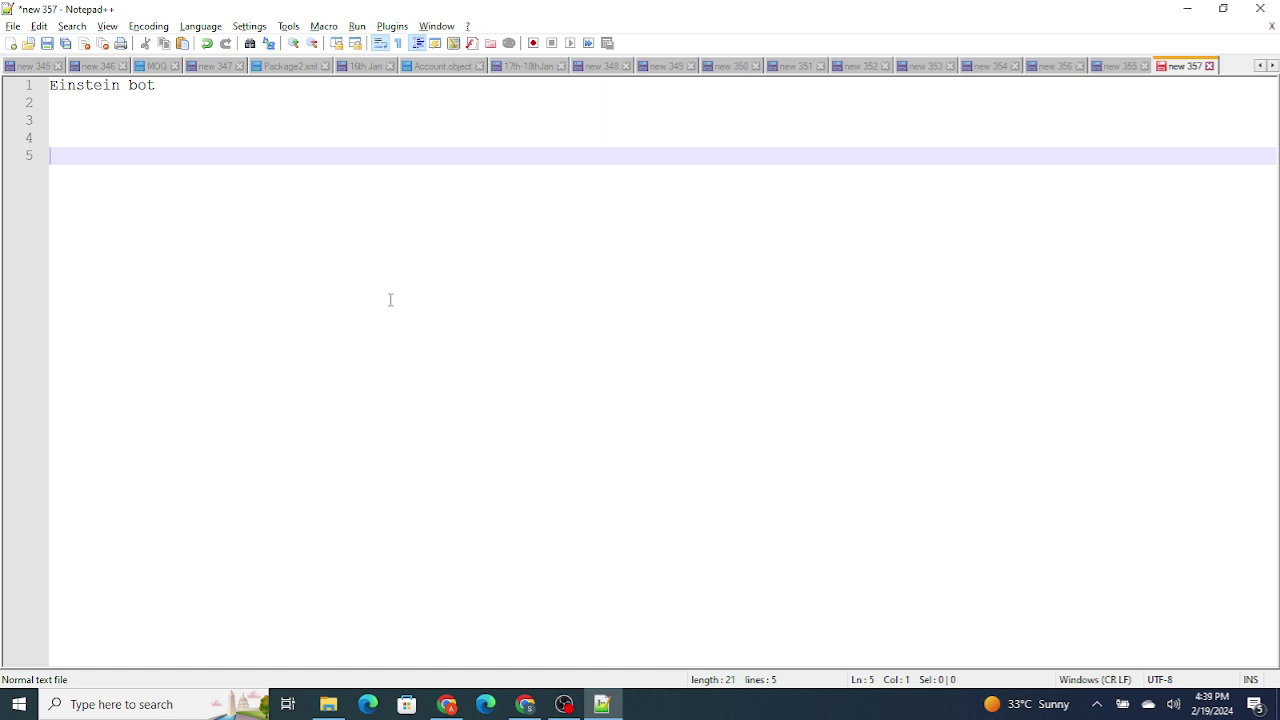
- Add the note 'Test ---> Does not have access to get the records from this object', correcting the typo
type("Test ---> Does not h")
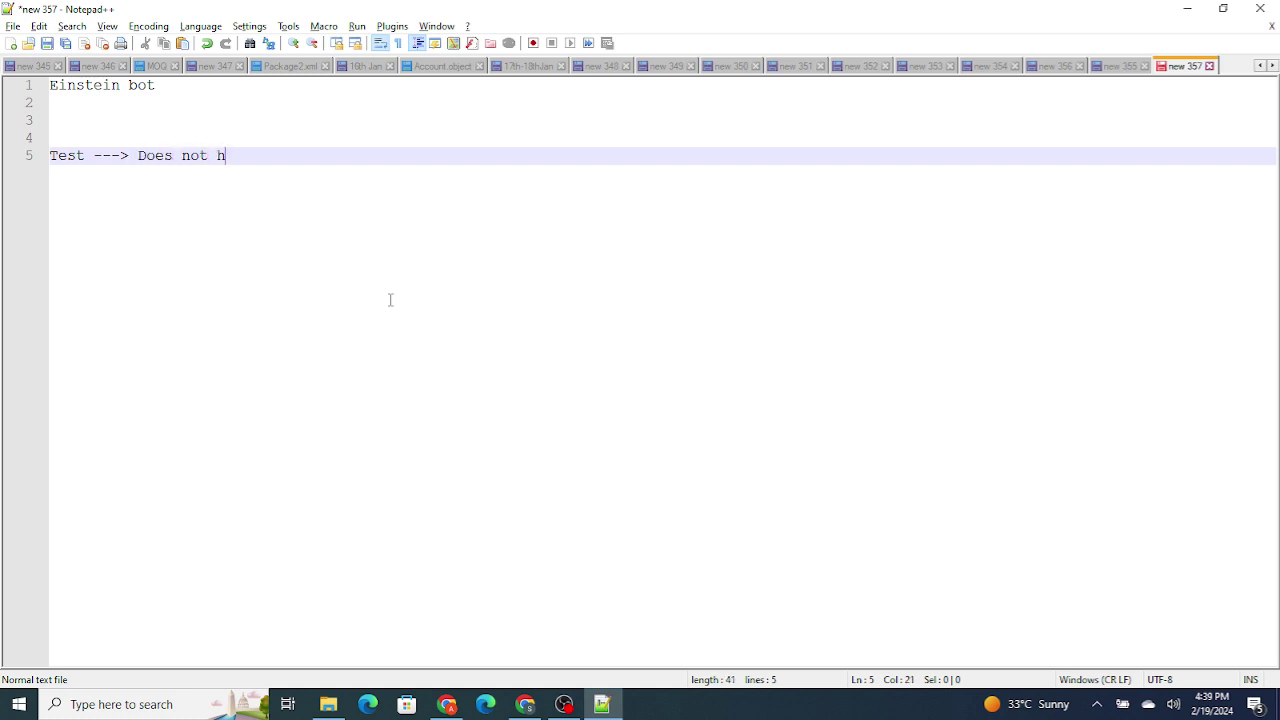
type("ave access to get the r")
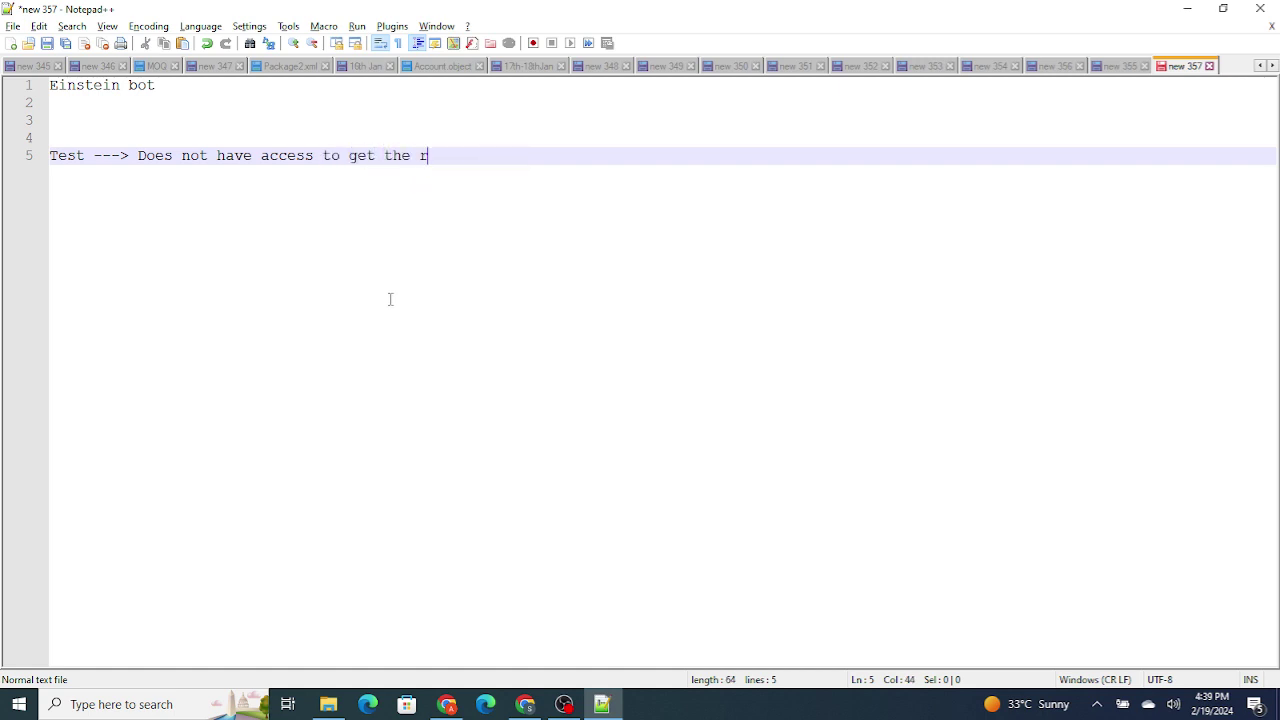
type("ecords from this objeyc")
key("BackSpace")
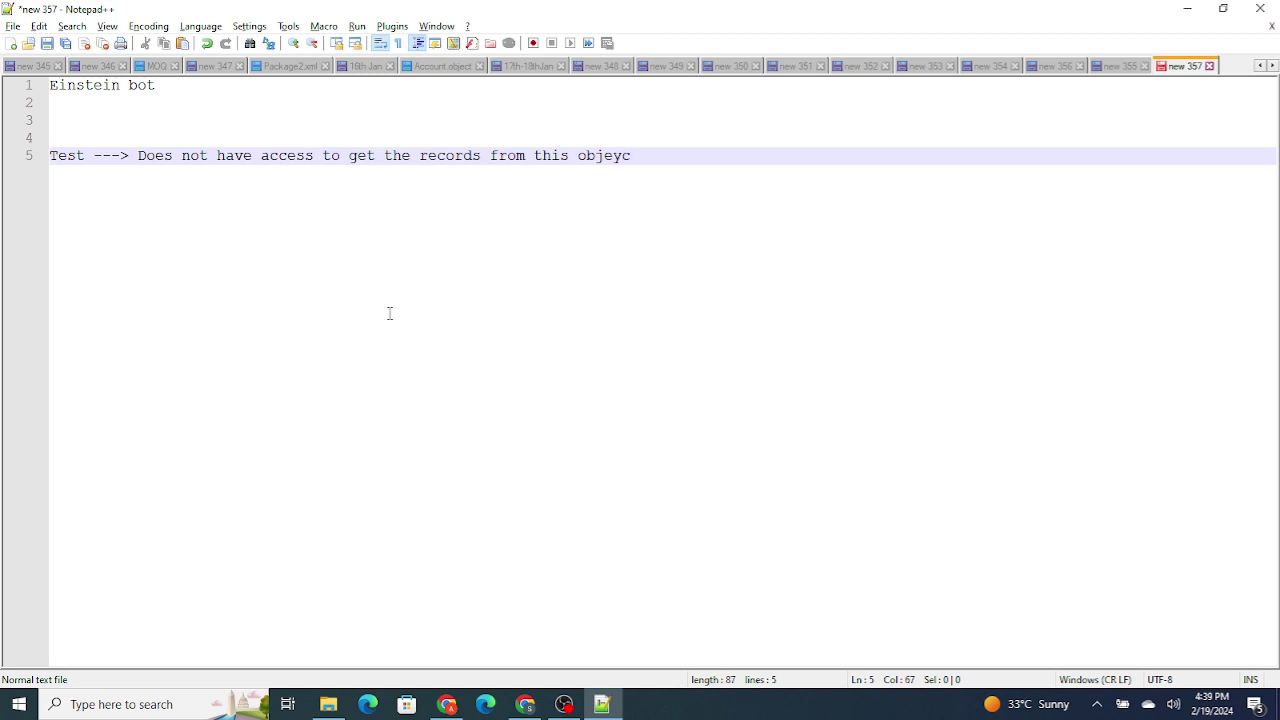
key("BackSpace")
type("cy")
key("BackSpace")
type("t")
- Search Setup Quick Find for 'Einstei', then choose Overview in the Jarvis bot's Bot Builder tab
left_click(525, 704)
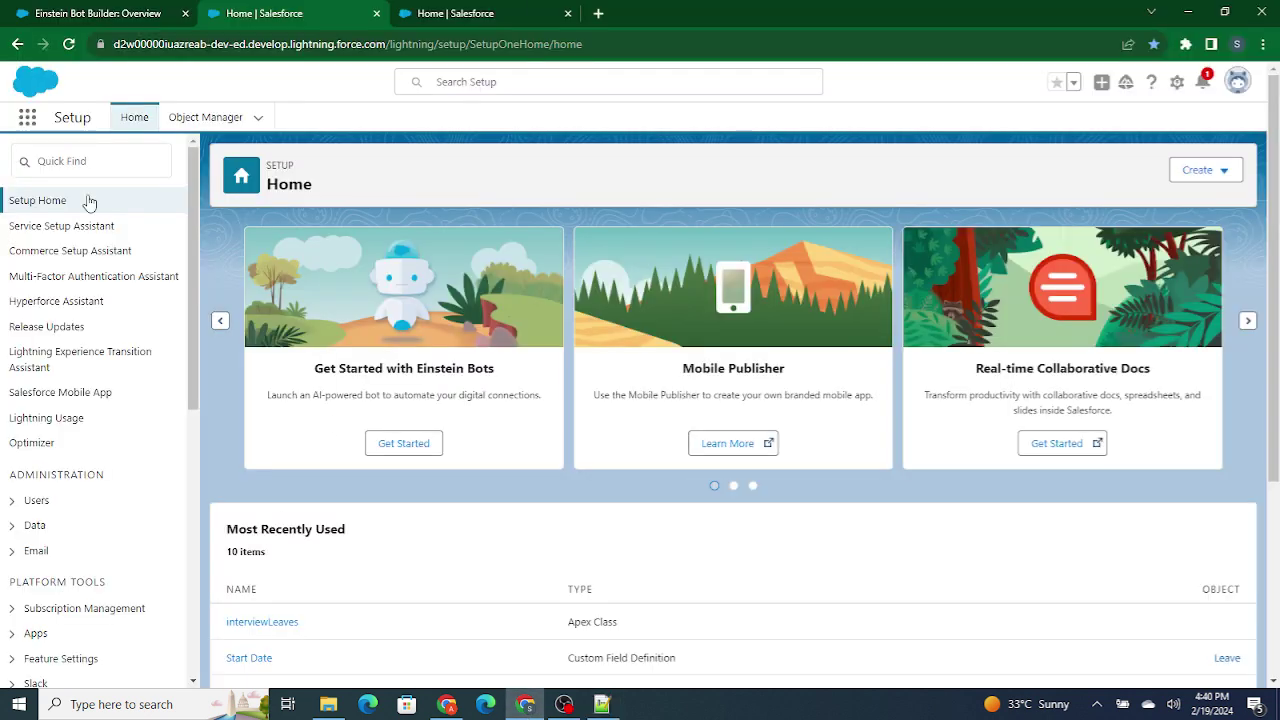
left_click(70, 168)
type("Einstei")
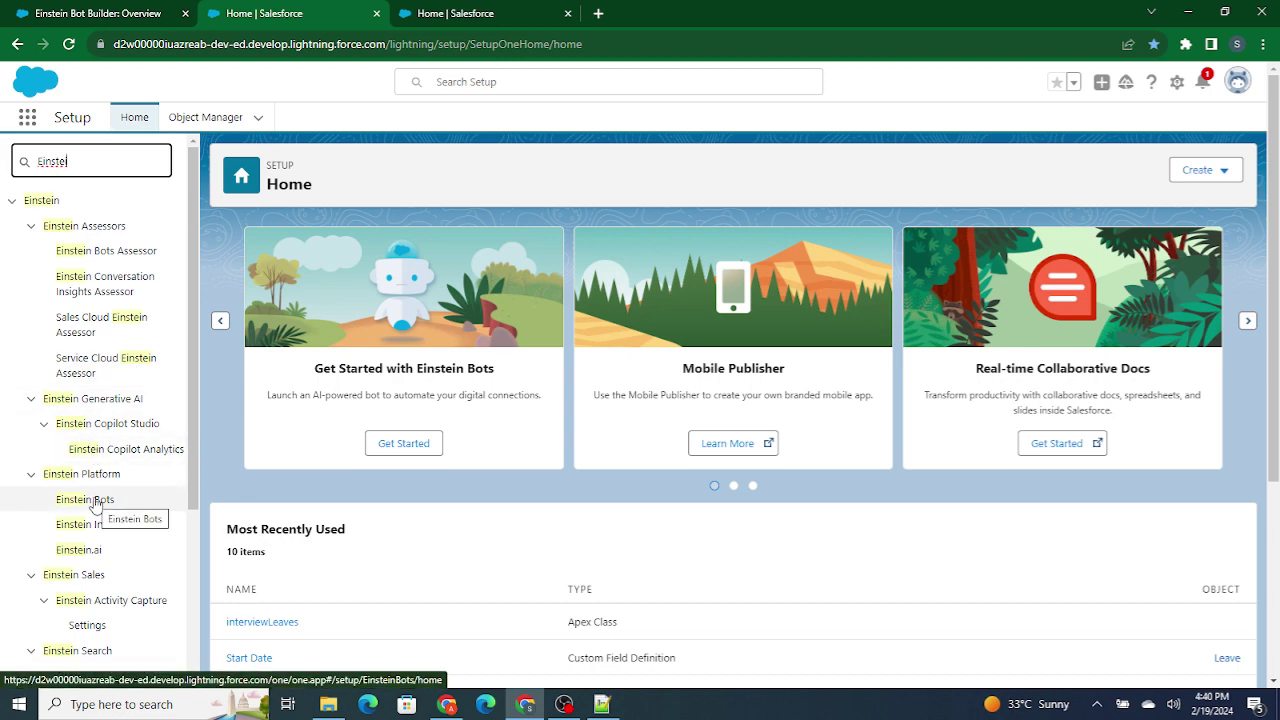
left_click(130, 13)
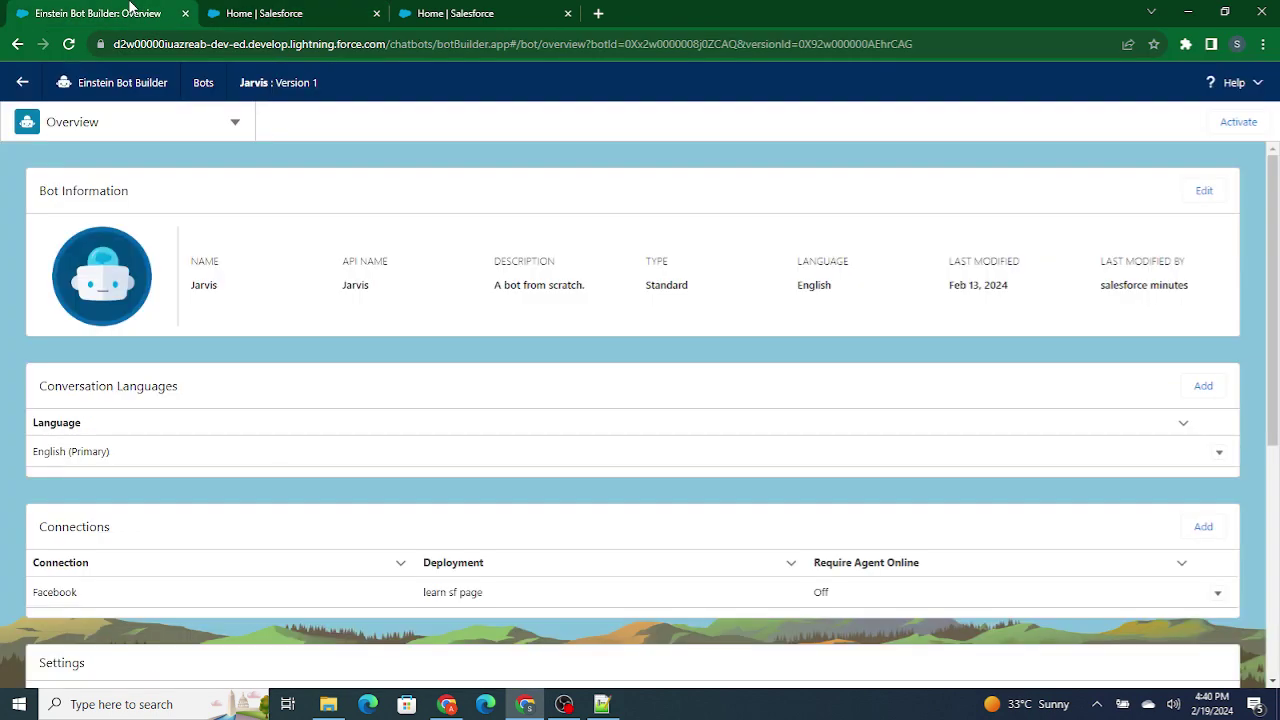
left_click(234, 130)
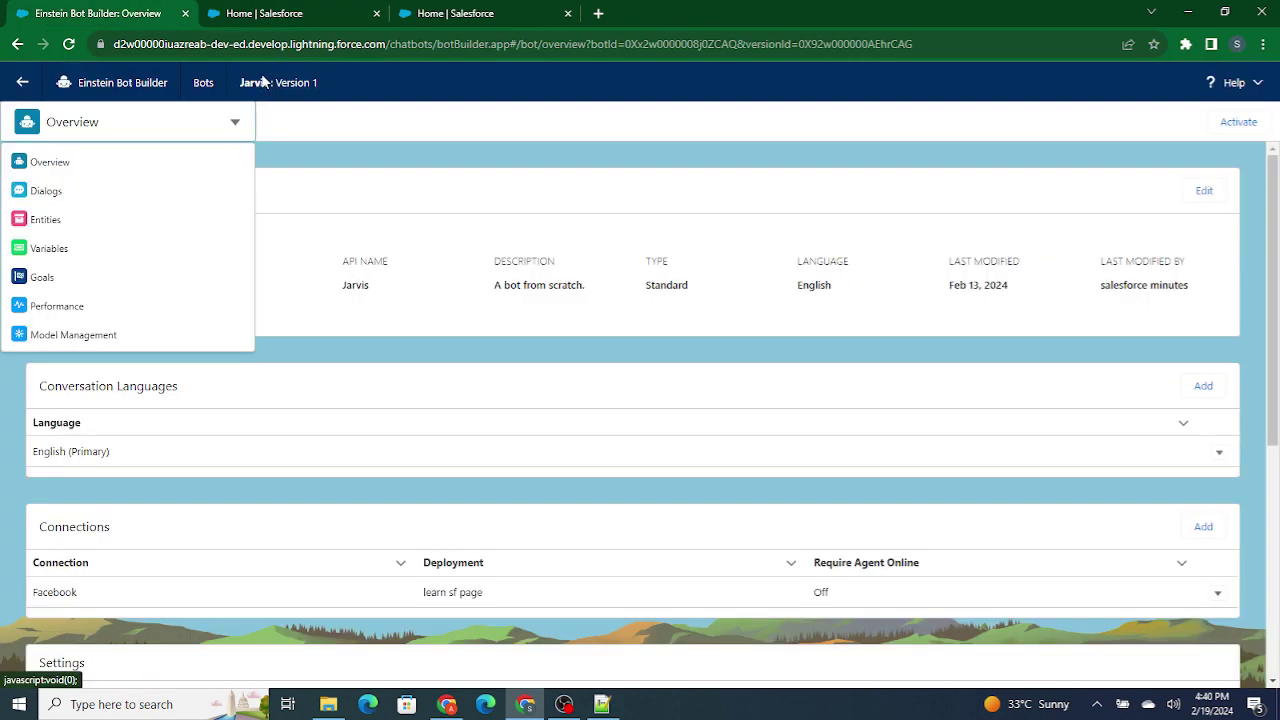
left_click(60, 162)
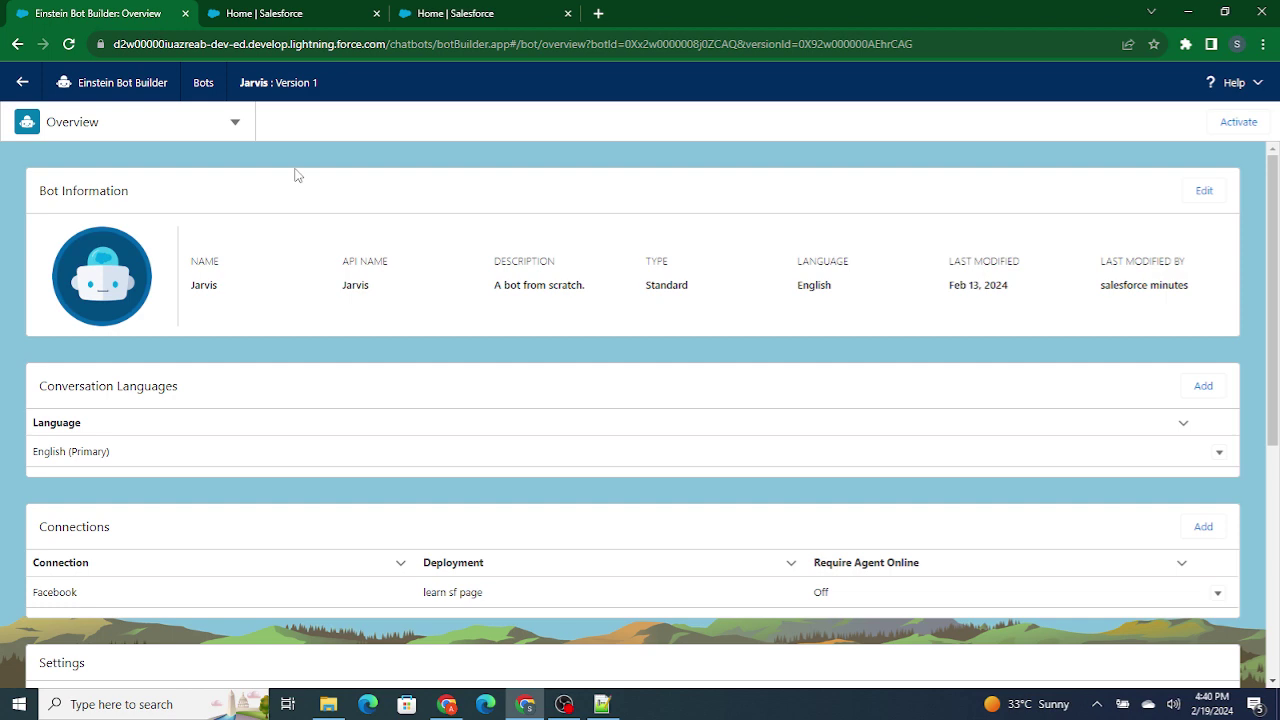
scroll(314, 391, "down", 3)
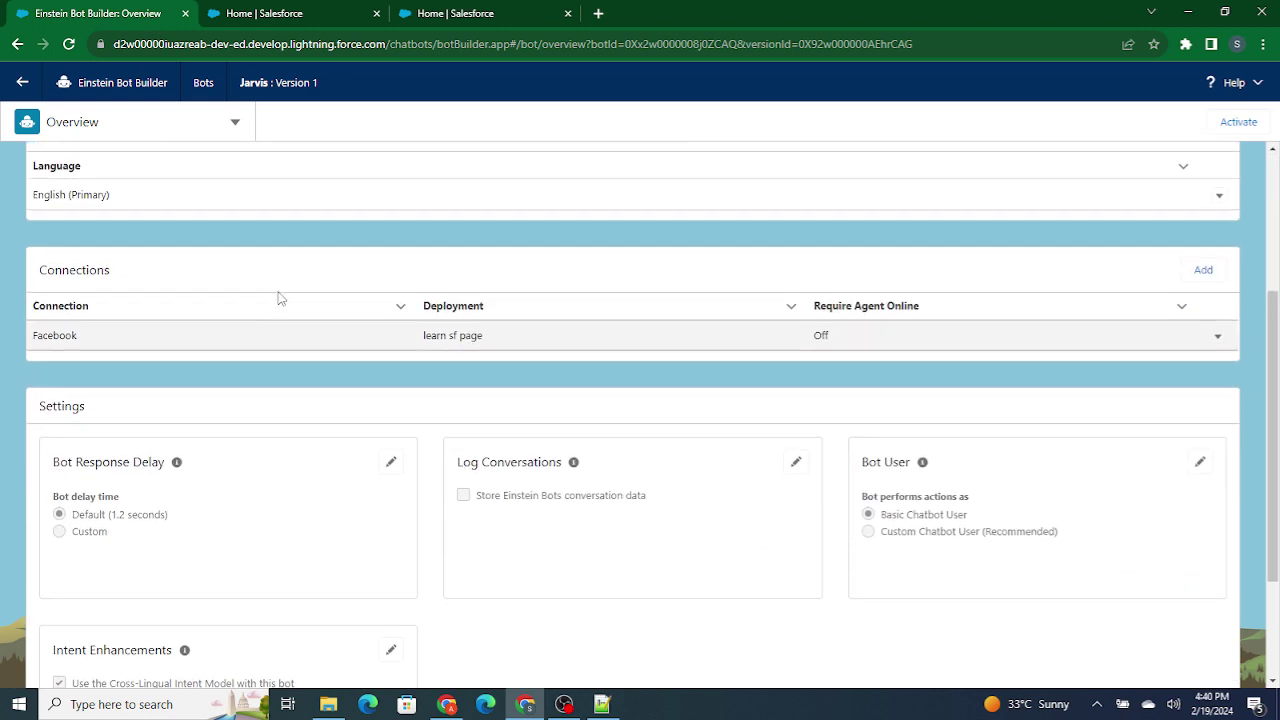
scroll(280, 298, "up", 3)
scroll(278, 297, "down", 5)
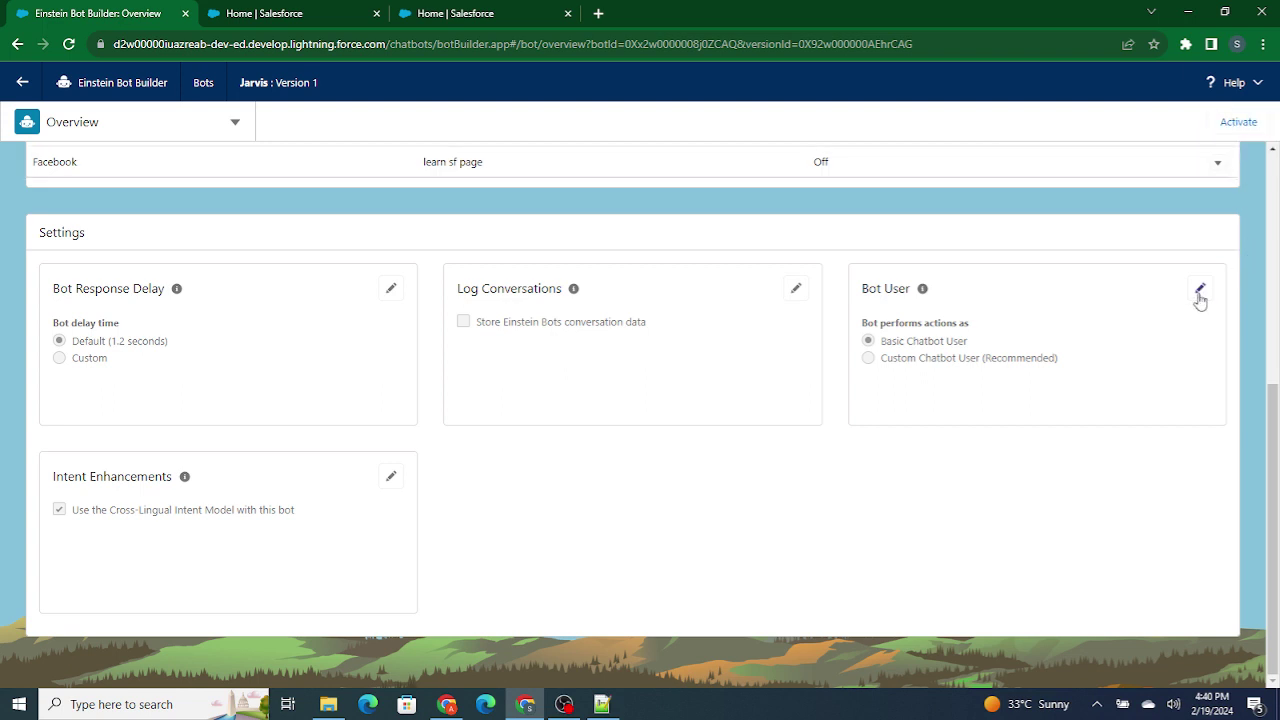
- Set the Jarvis Bot User to Custom Chatbot User, picking the 'Salesforce' search match, and save
mouse_move(923, 292)
left_click(1202, 289)
left_click(869, 360)
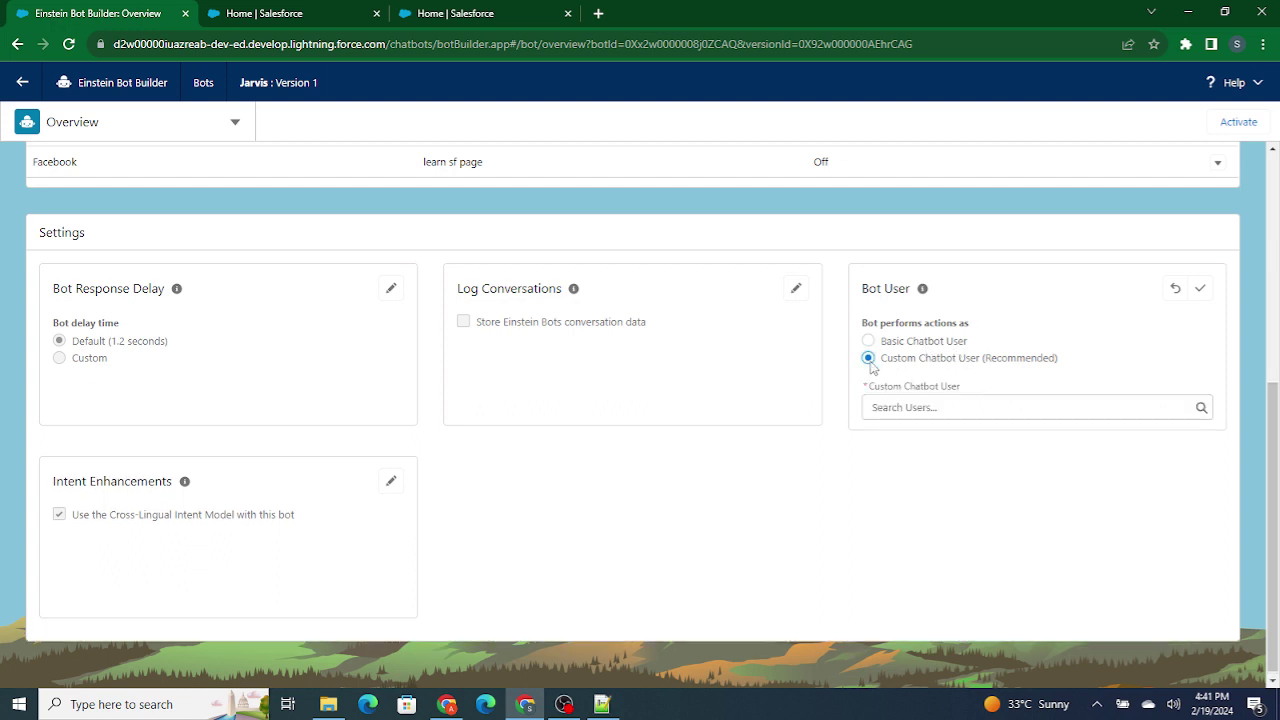
left_click(904, 409)
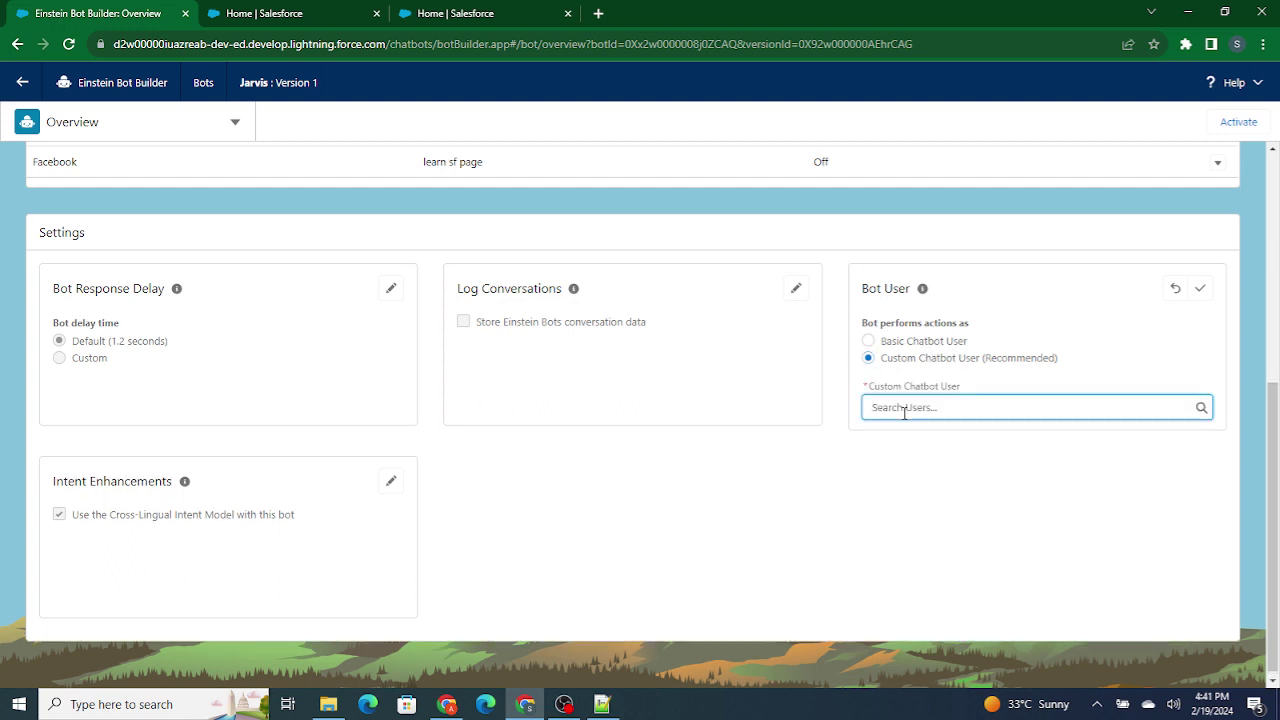
type("Salesforce")
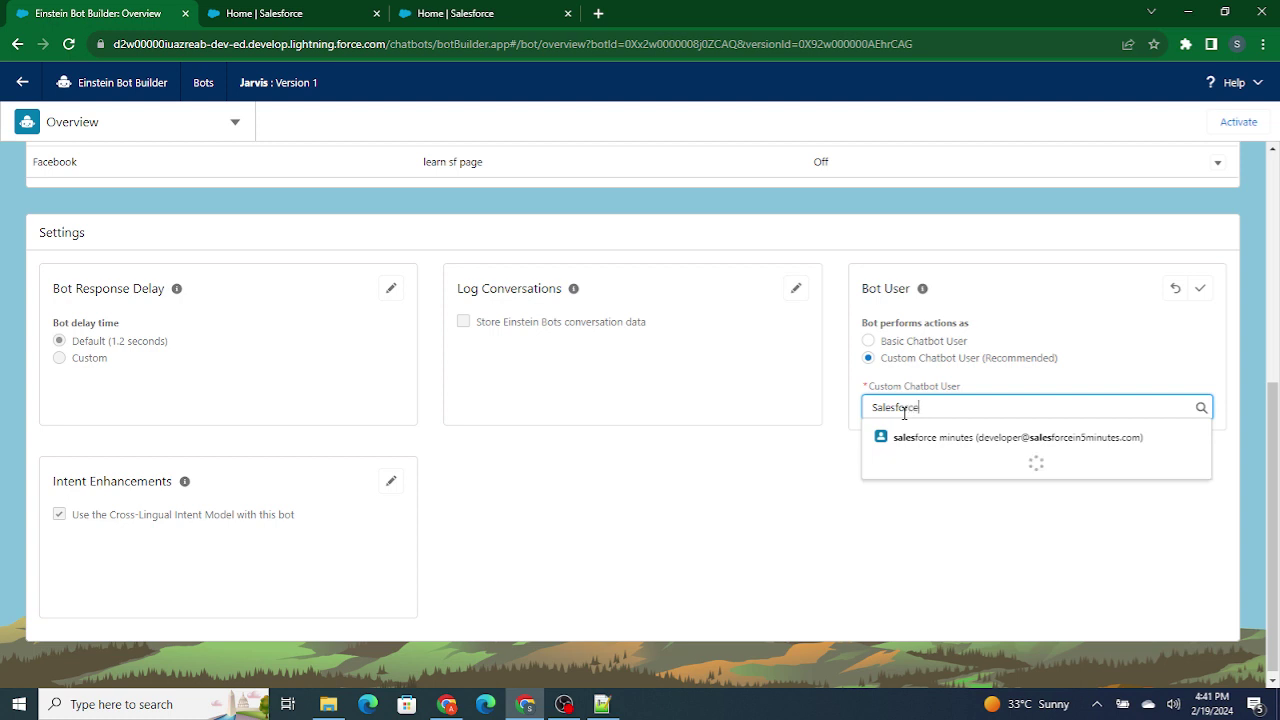
left_click(972, 450)
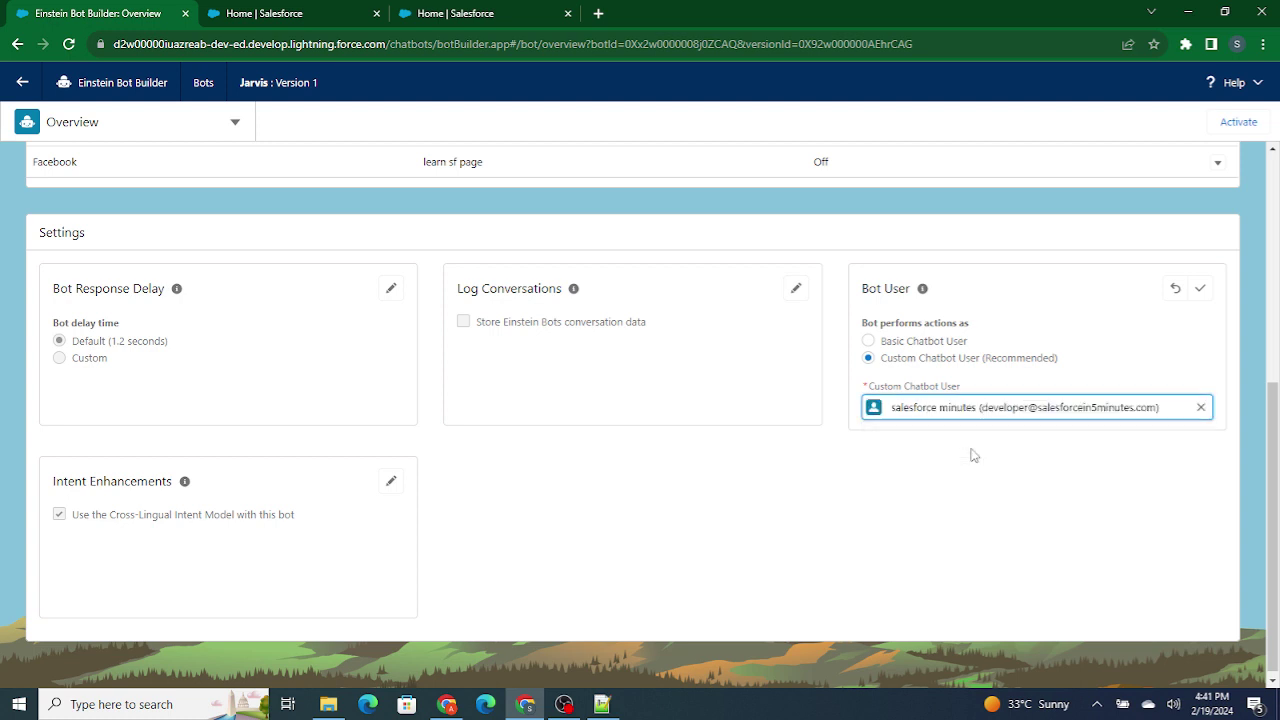
left_click(1200, 289)
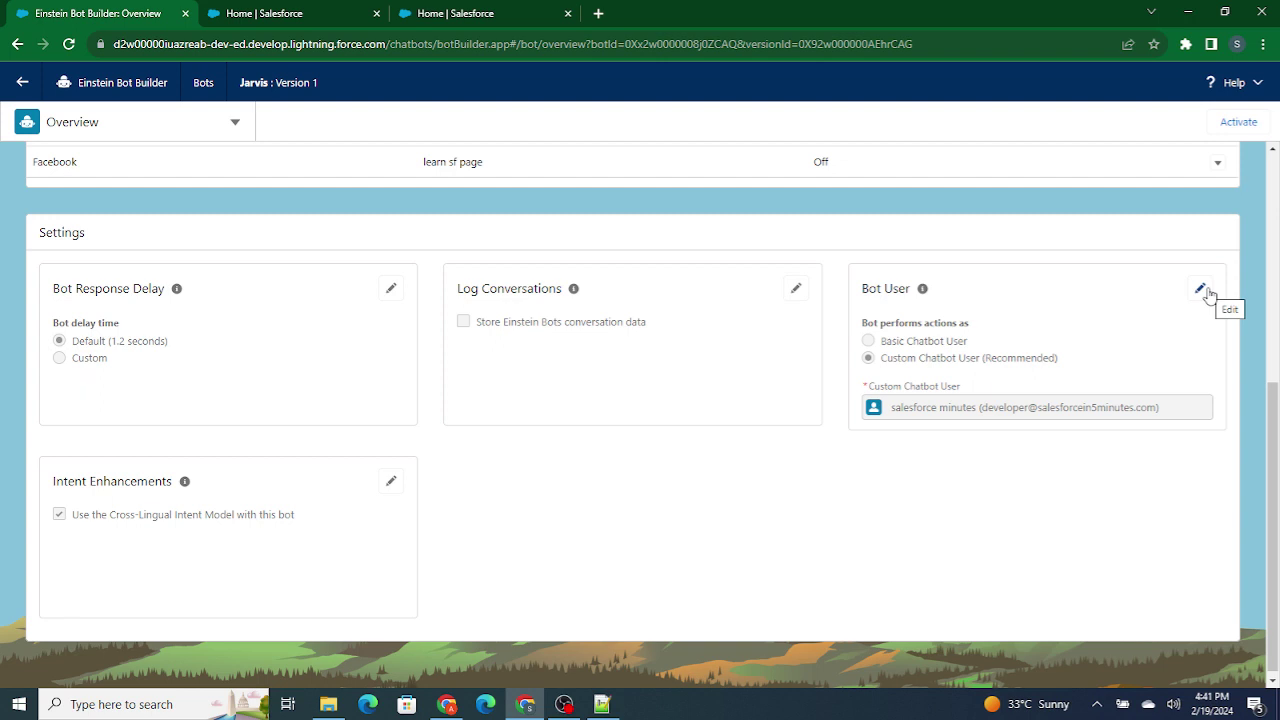
- Review the conversation data storage description and the list of bot builder pages
left_click_drag(674, 321, 478, 322)
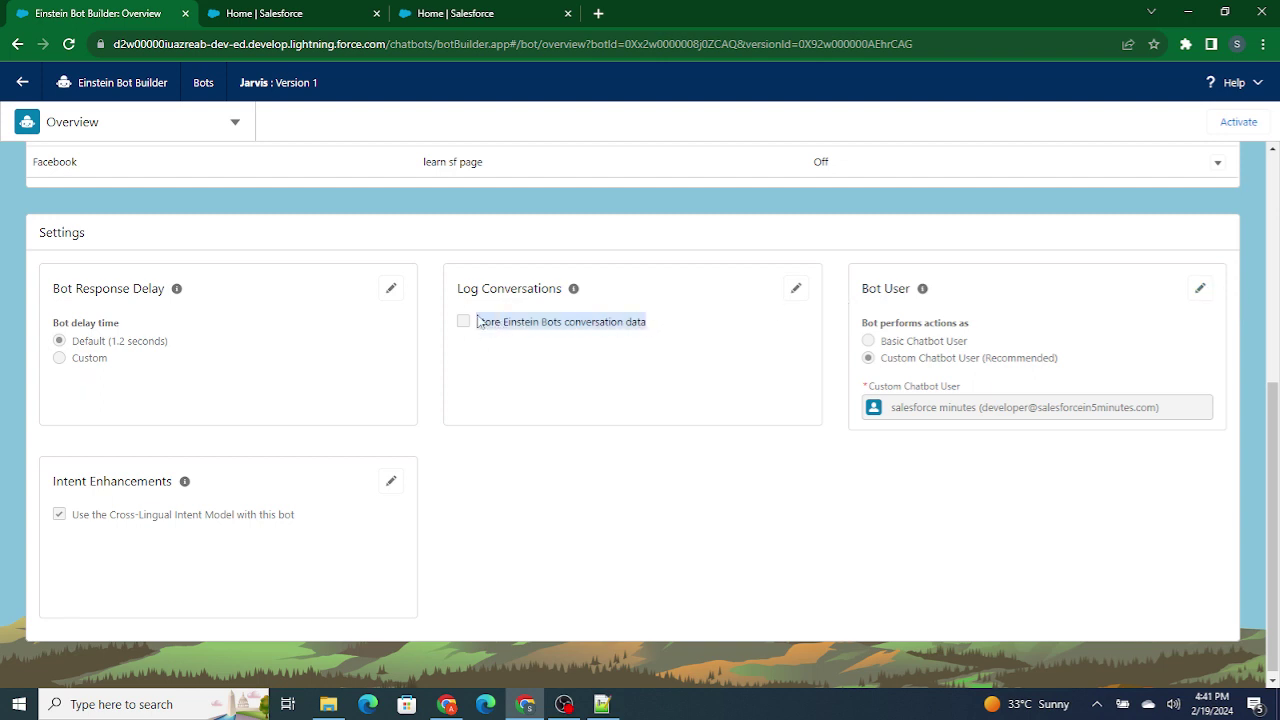
left_click(658, 236)
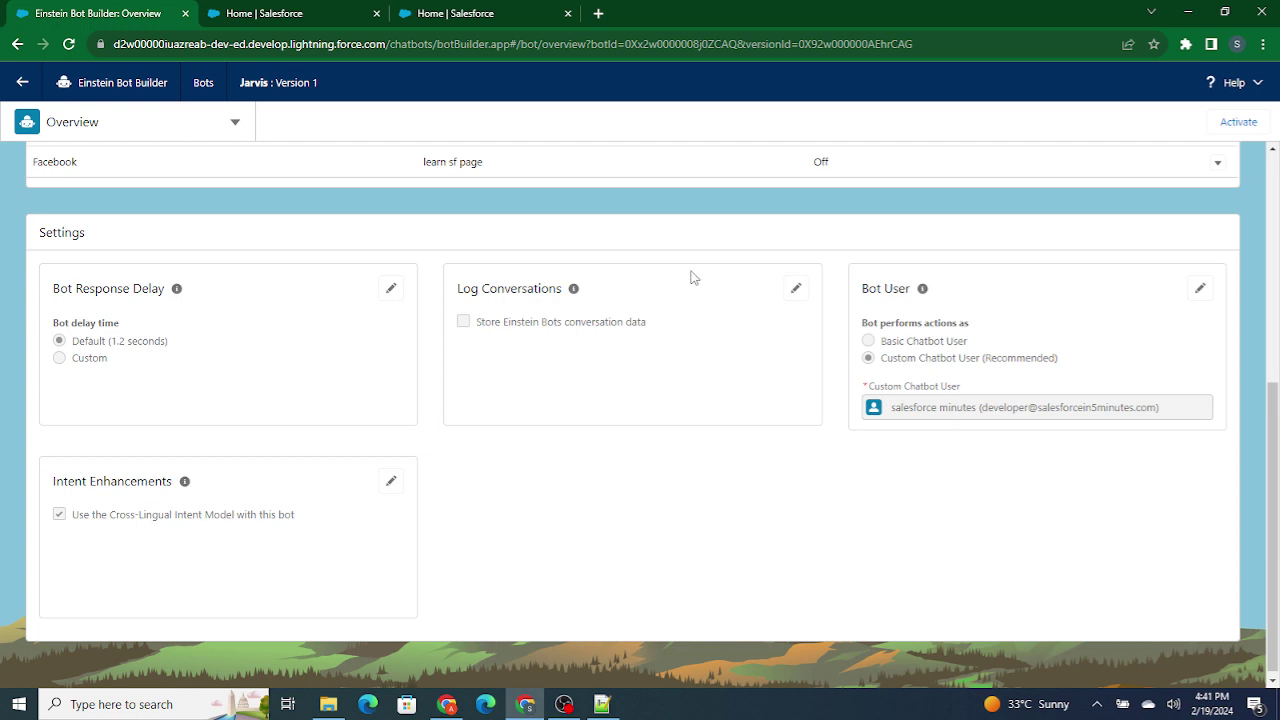
left_click(234, 123)
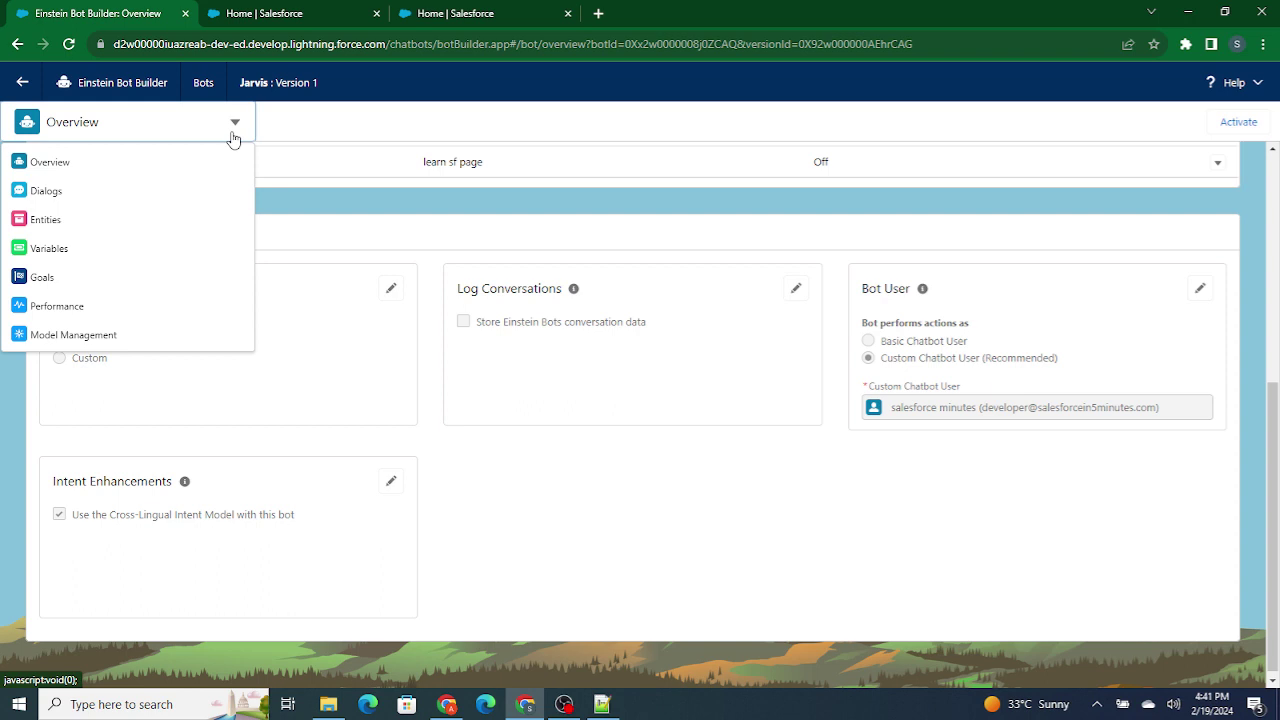
left_click(524, 253)
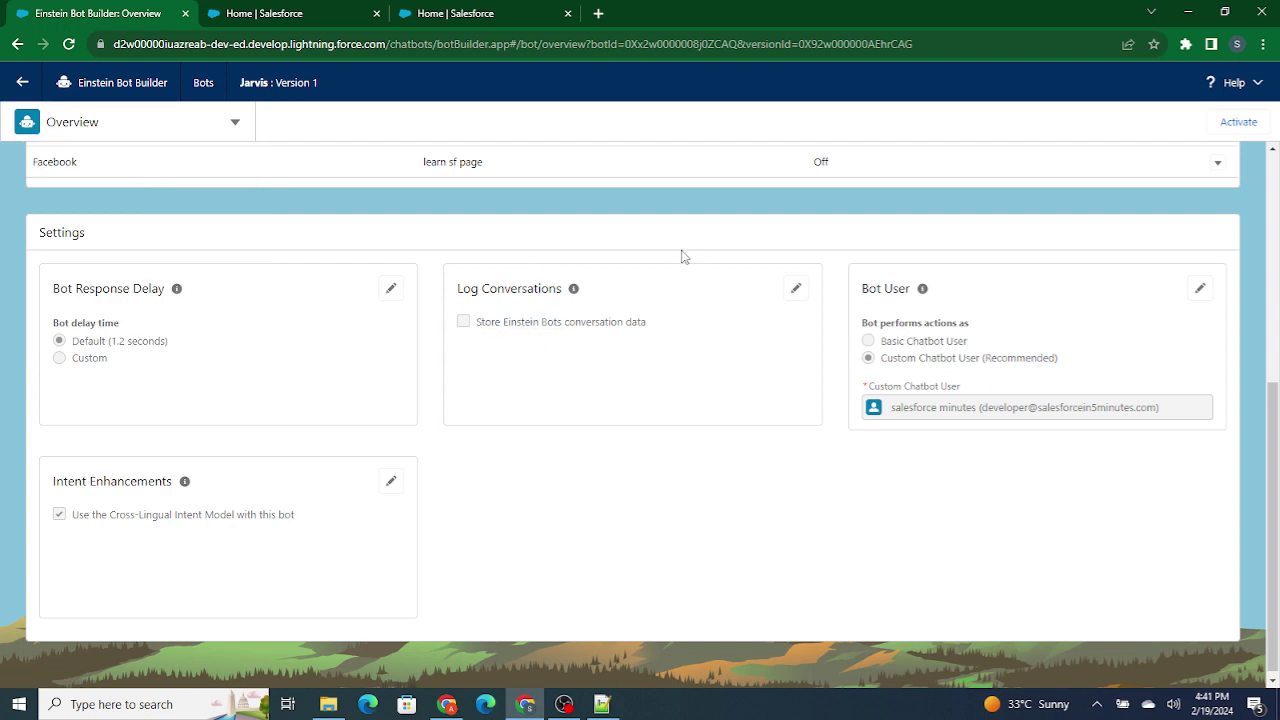
- Enable 'Store Einstein Bots conversation data' under Log Conversations and save
left_click(798, 288)
left_click(476, 325)
left_click(798, 289)
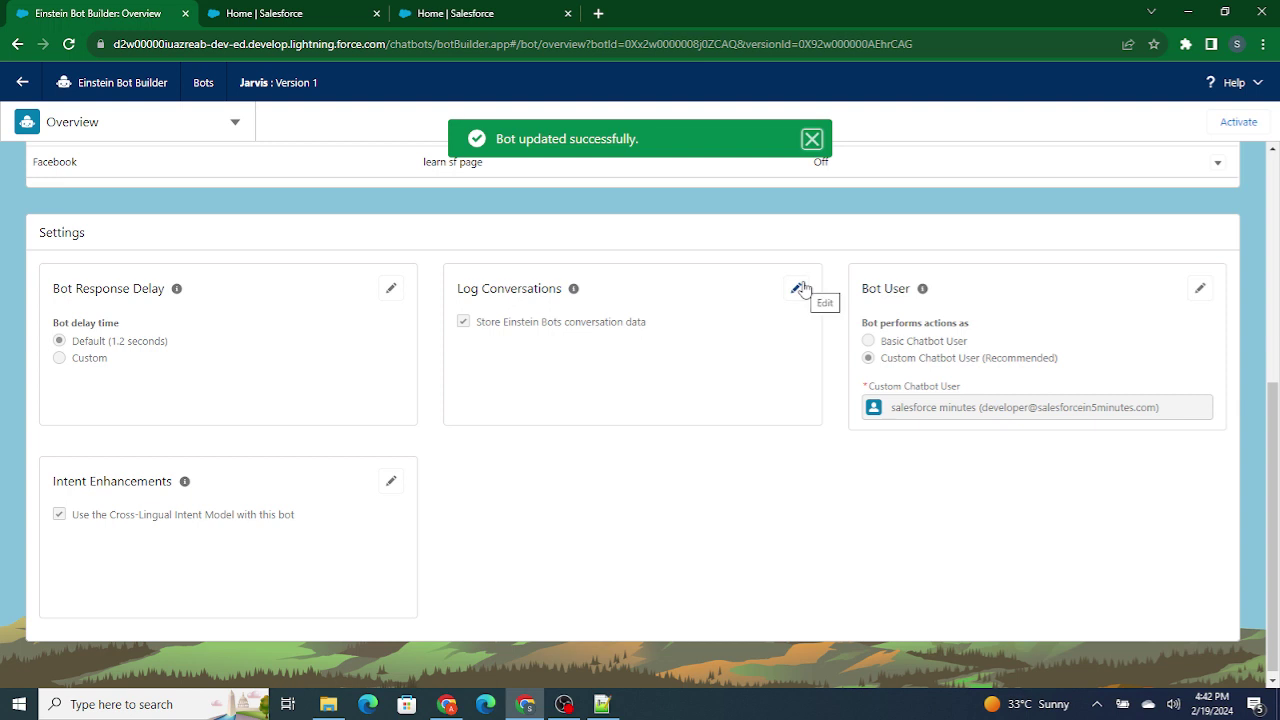
- Bring the OBS recording window to the front over the bot's settings
mouse_move(925, 289)
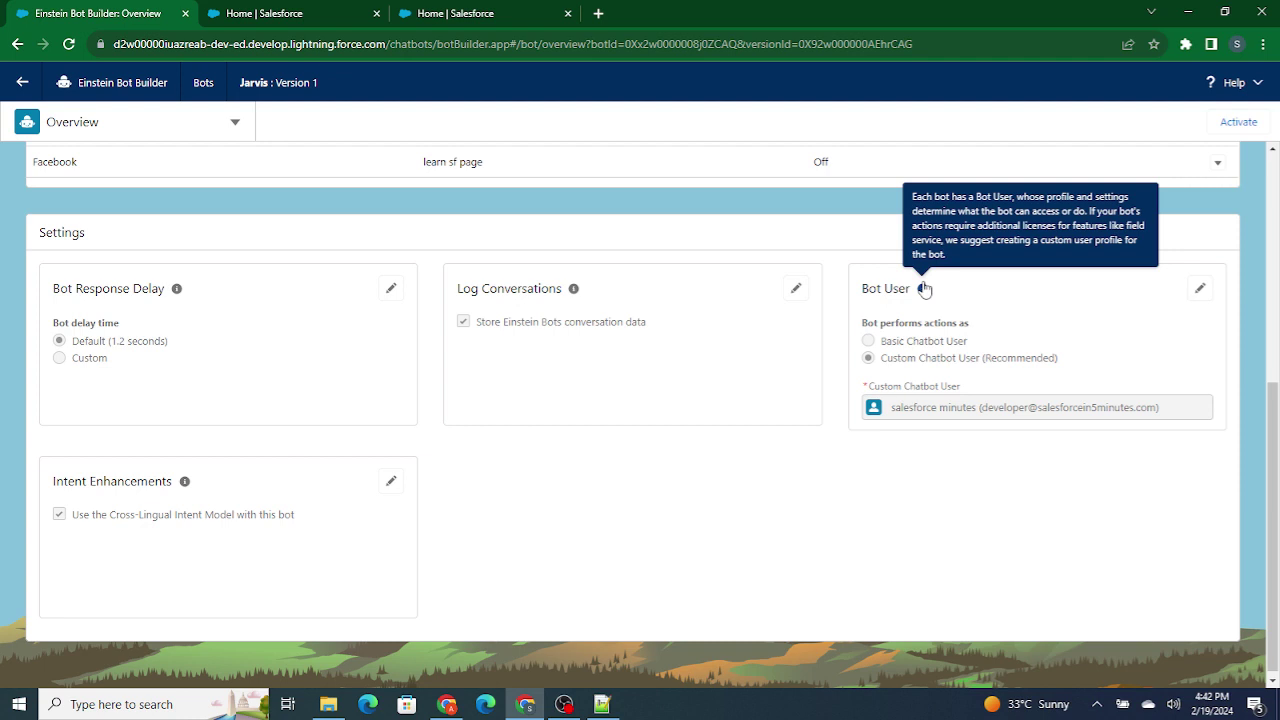
left_click(564, 704)
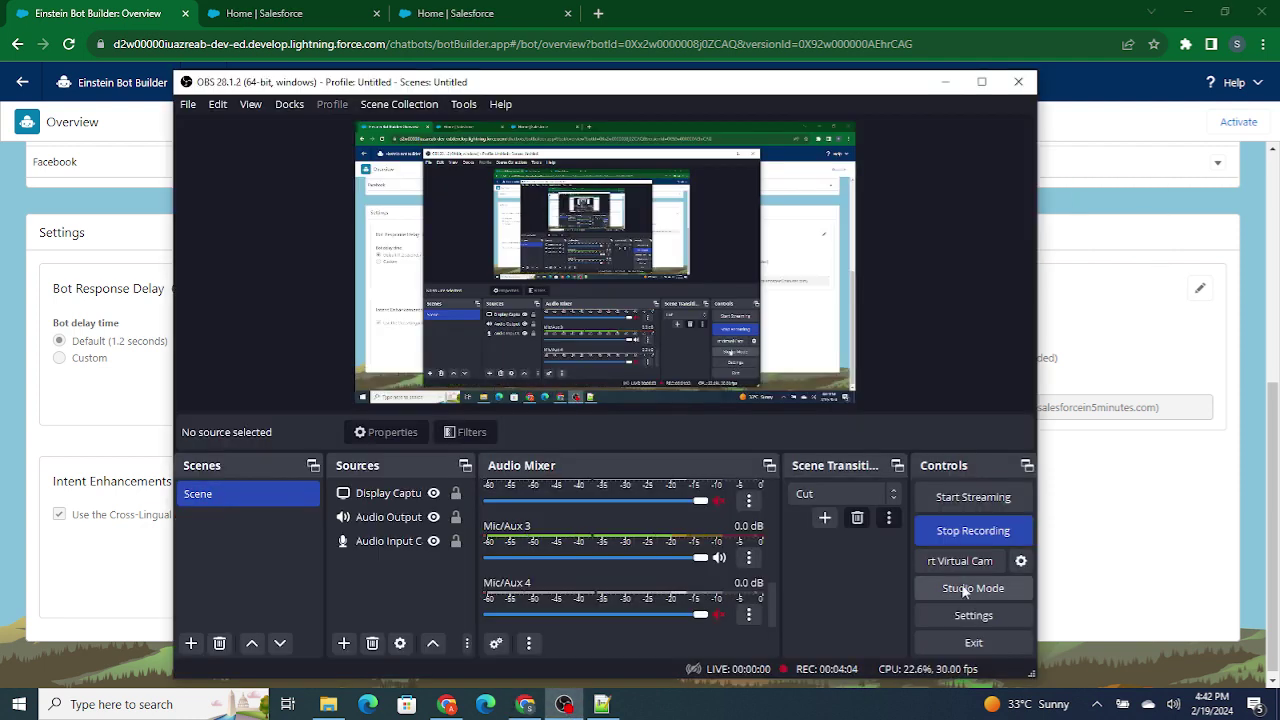